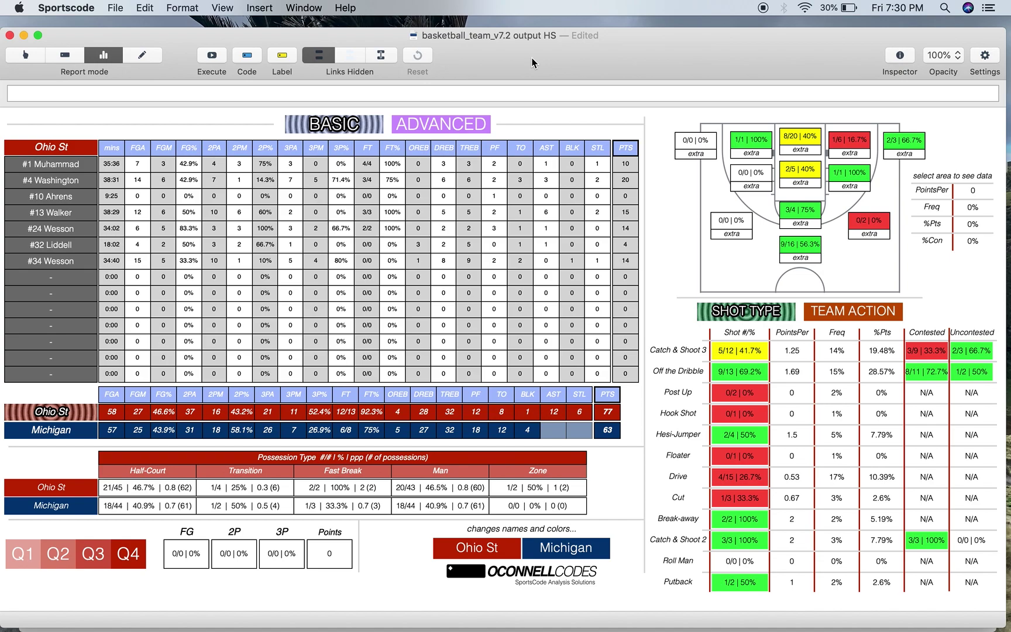
Step: Review the clips of #4 Washington's made threes, Catch & Shoot 3 shots and the 8/20 court zone
click(317, 184)
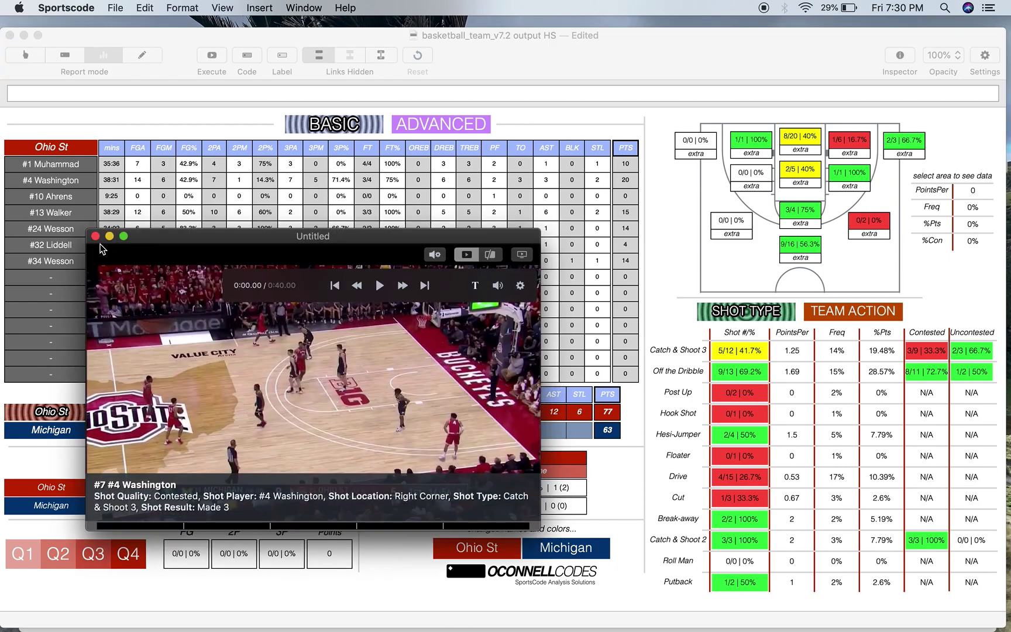
click(96, 236)
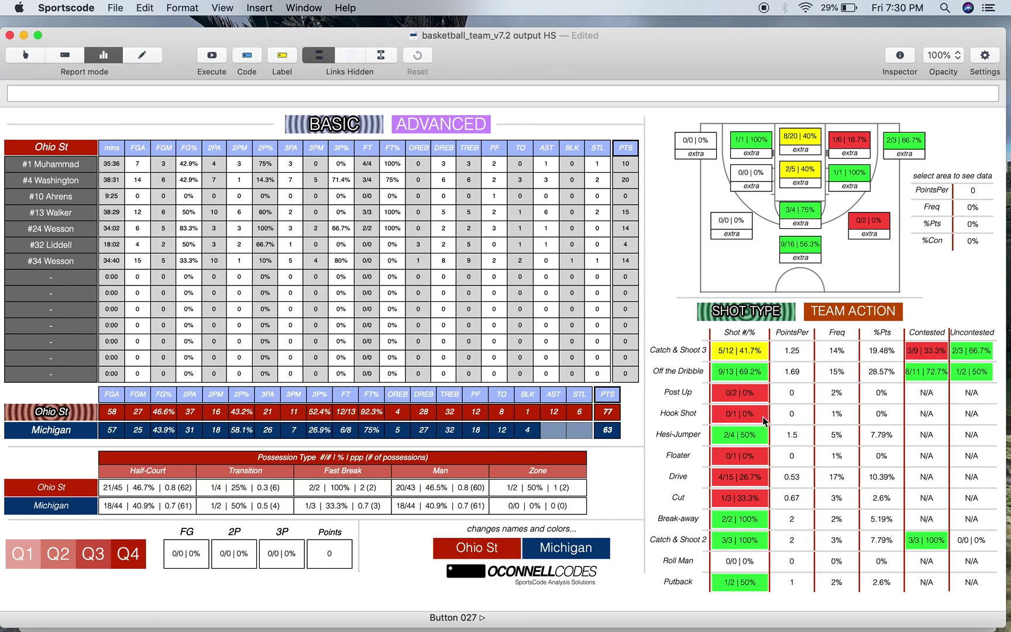
click(733, 356)
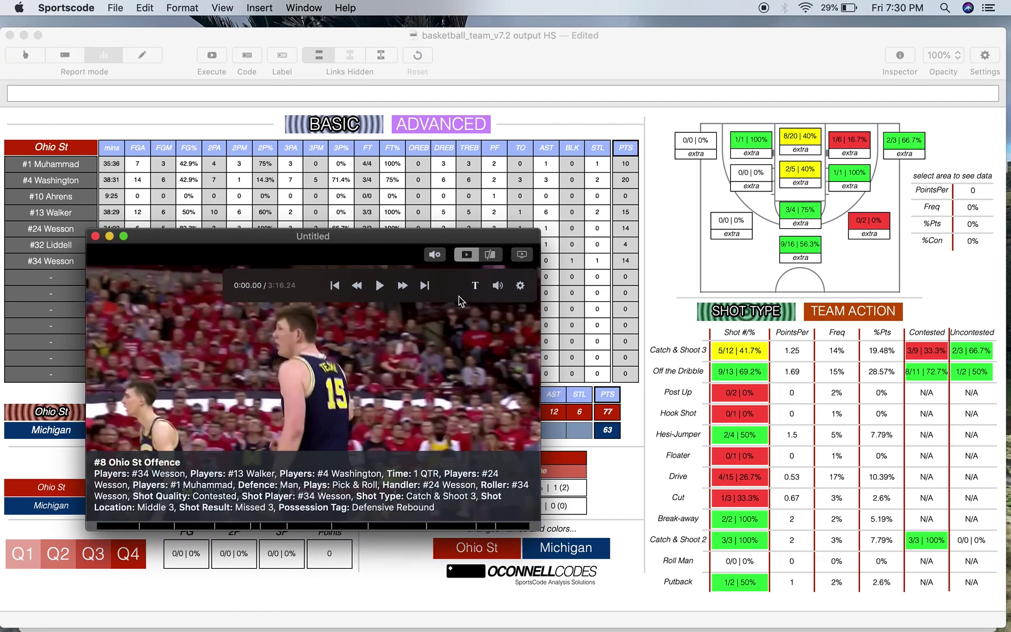
click(95, 236)
click(795, 144)
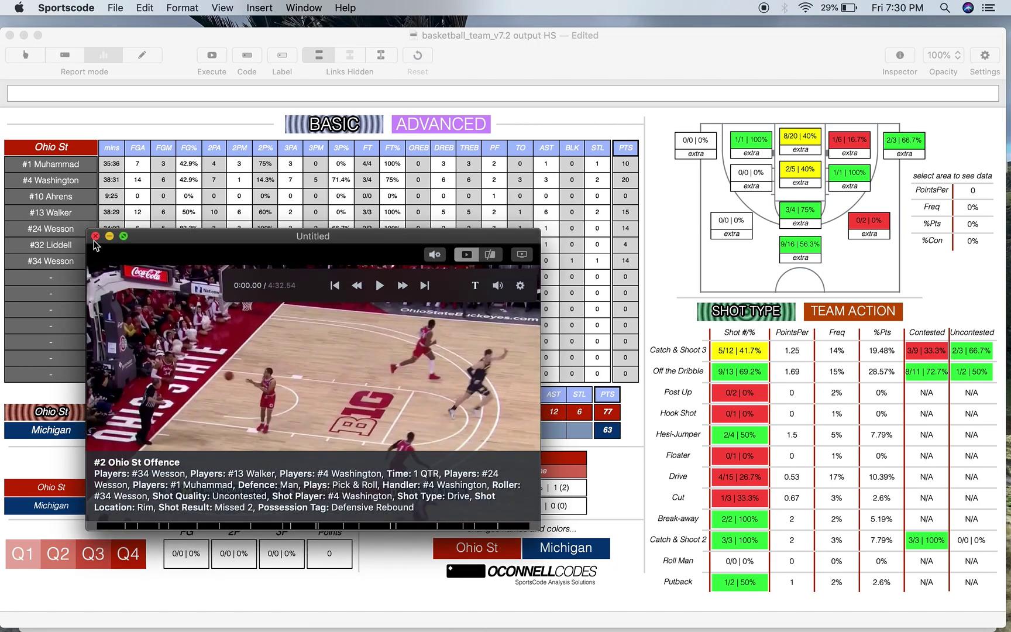
click(95, 236)
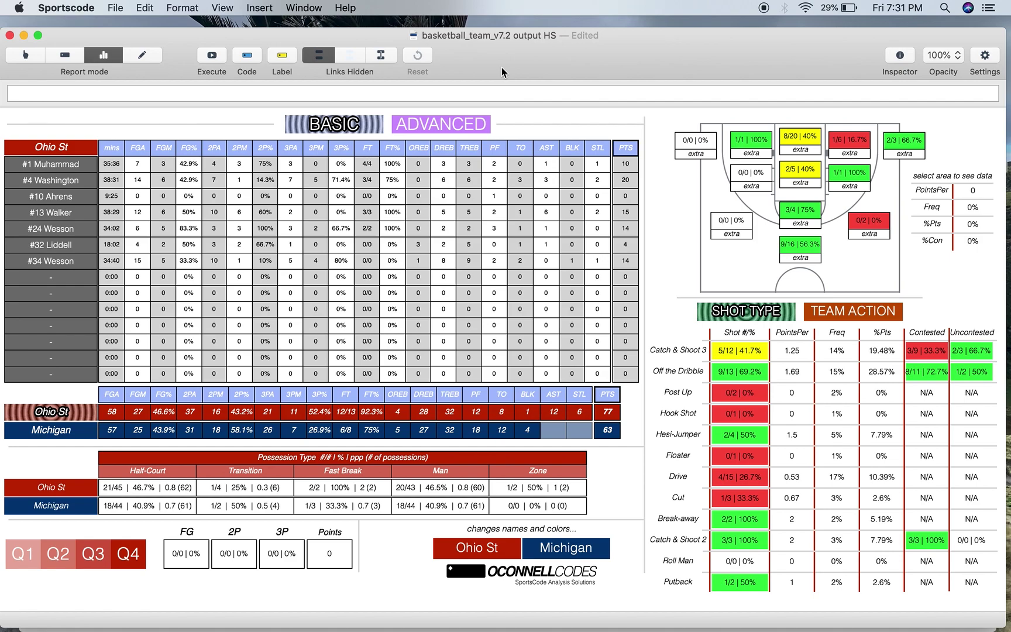
Step: Minimize the Sportscode stats report and return to the Google Data Studio window
click(24, 36)
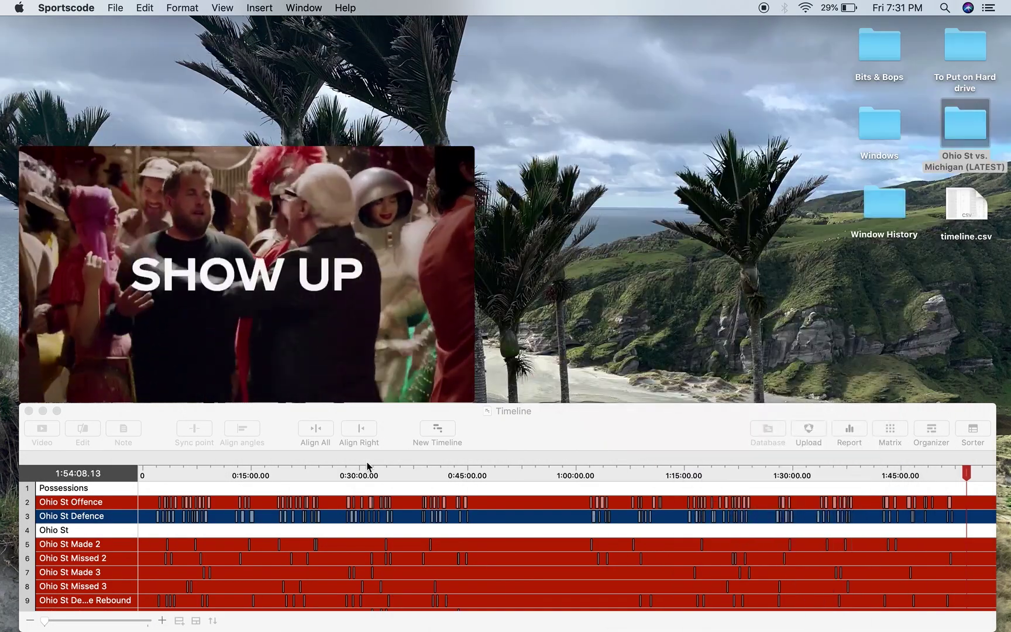
mouse_move(586, 621)
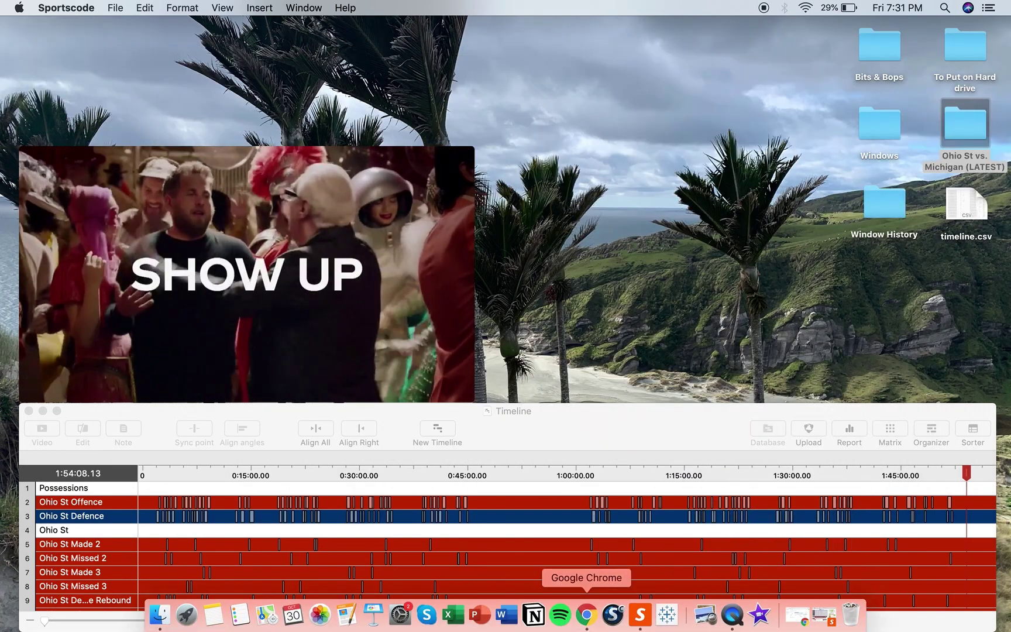
click(798, 615)
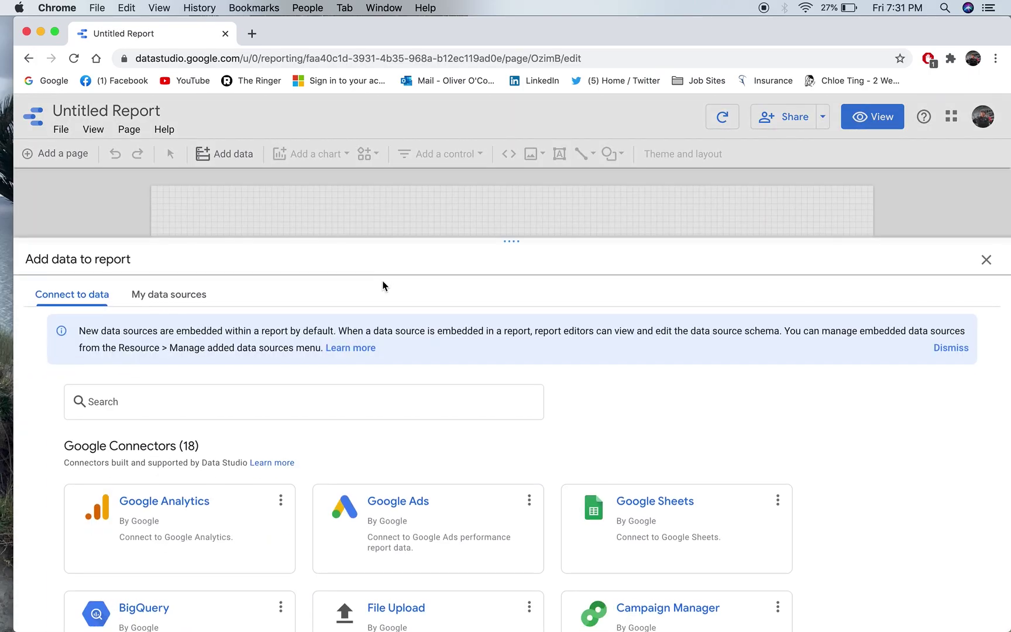
Step: Upload timeline.csv from the Desktop as a file data source, then go to the Data Studio home page
scroll(406, 406, down, 2)
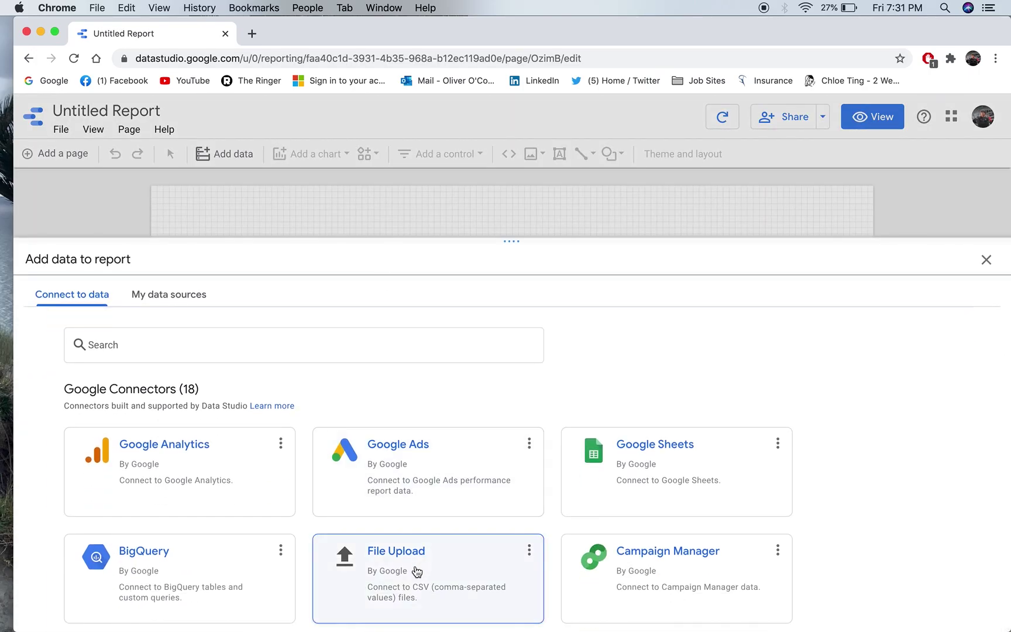
click(417, 572)
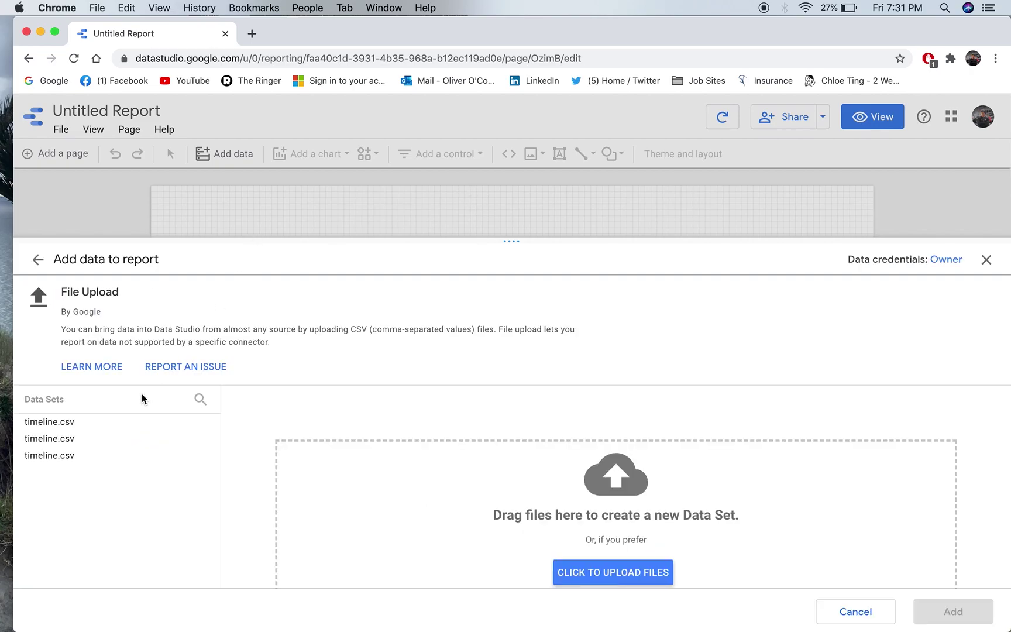
click(627, 572)
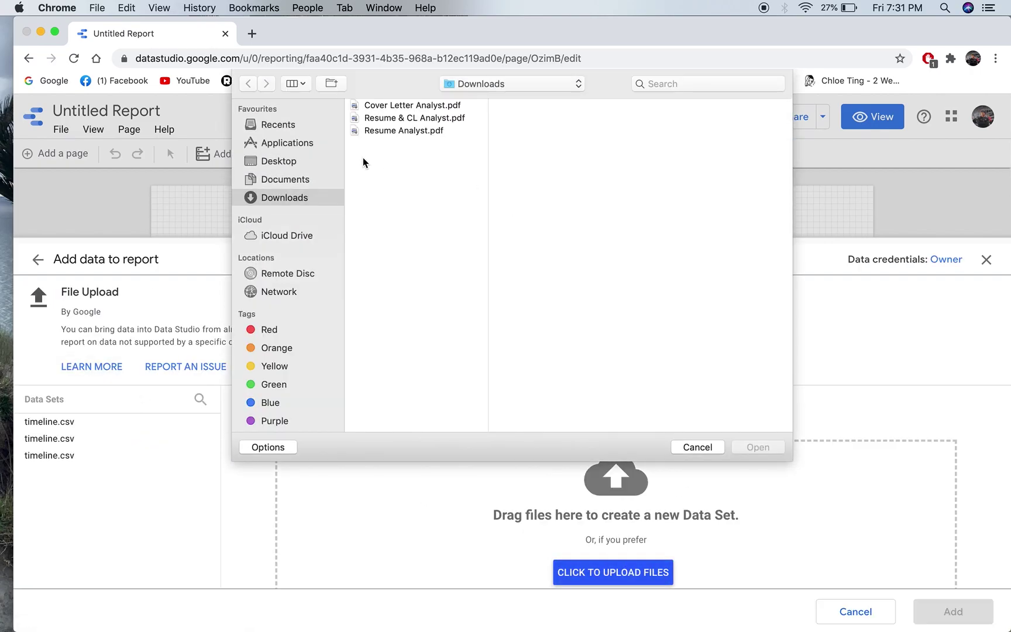
click(279, 161)
click(404, 131)
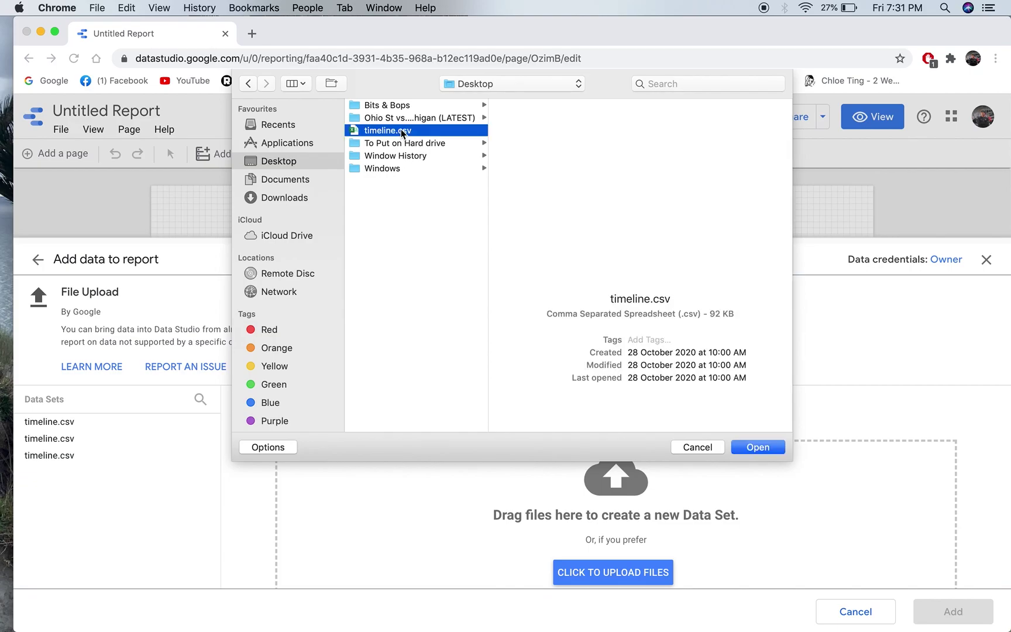
click(755, 447)
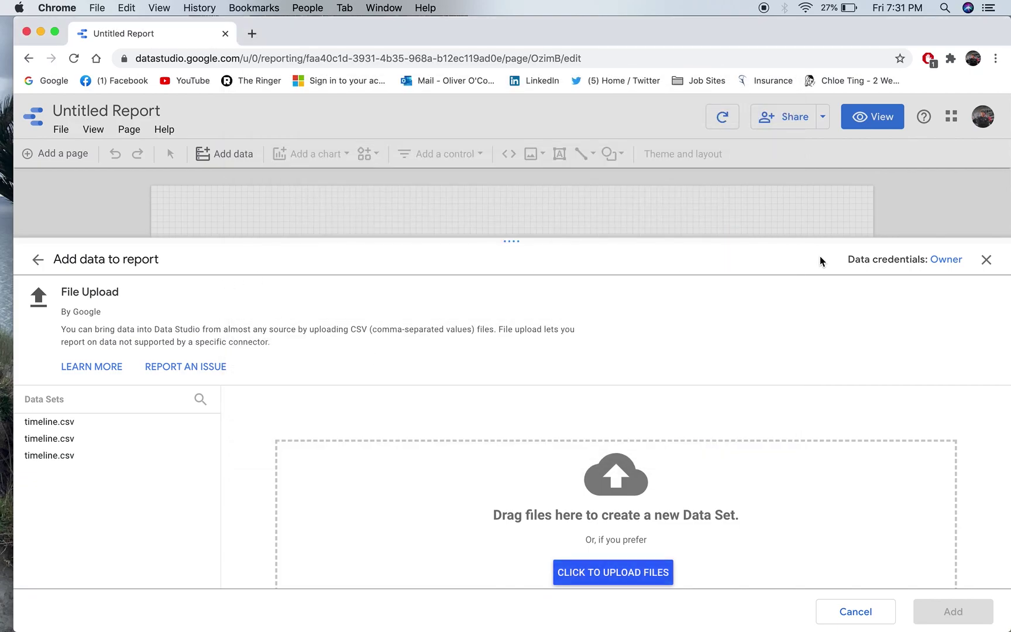
click(987, 259)
click(49, 121)
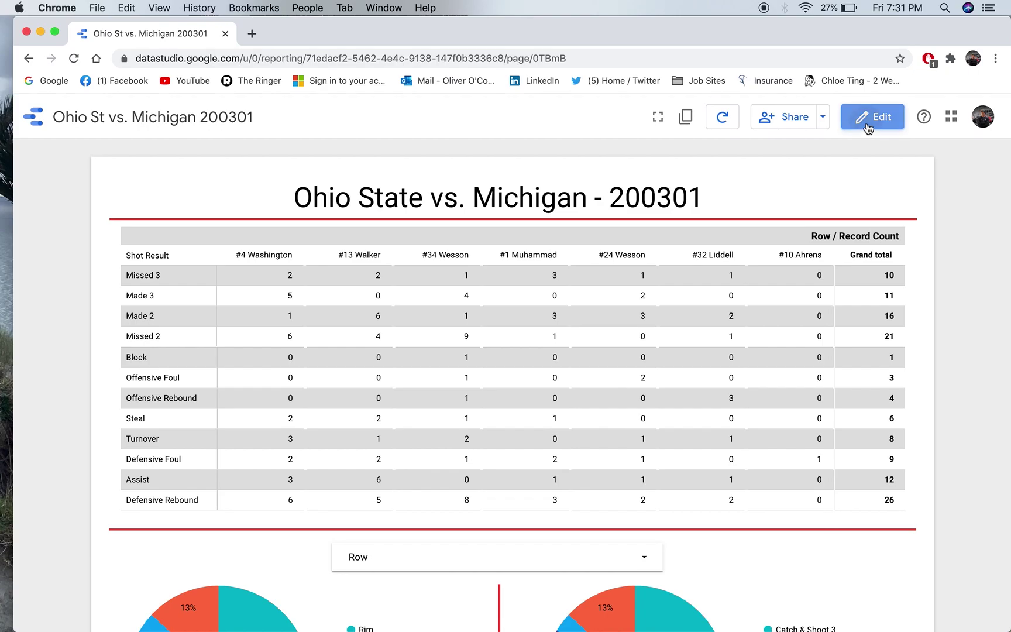
click(870, 126)
click(872, 120)
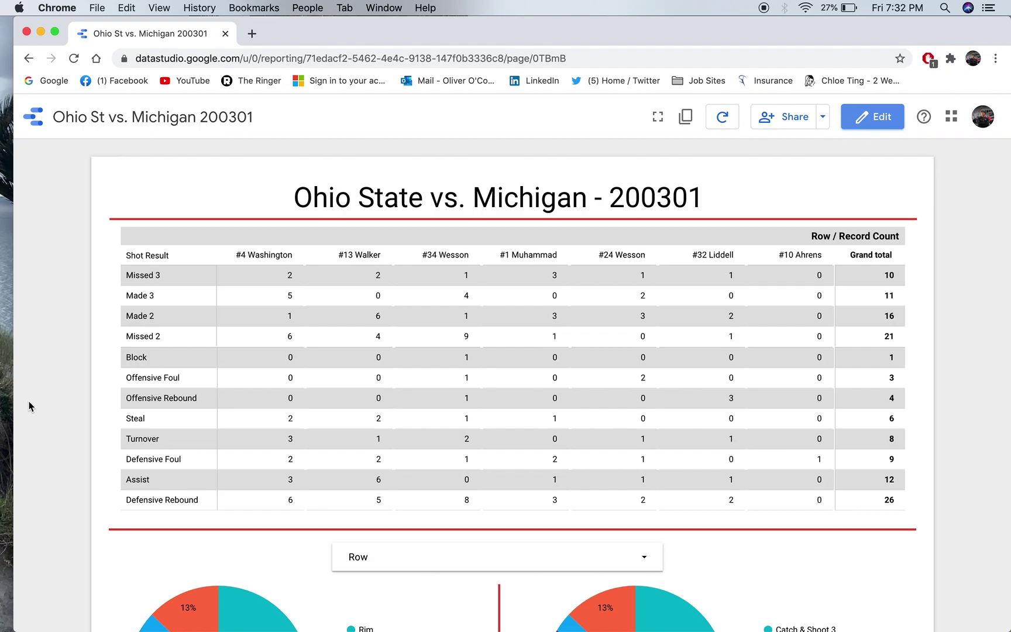
scroll(29, 406, down, 10)
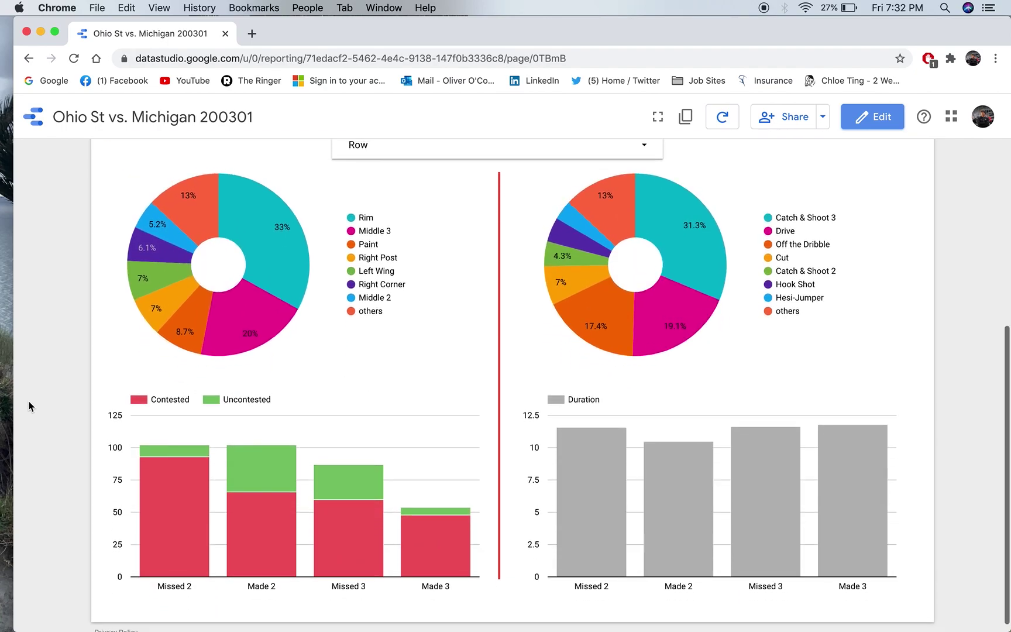
Step: Read the chart values: Rim at 33% of shot zones, Catch & Shoot 3 leading shot types at 31.3%
mouse_move(204, 323)
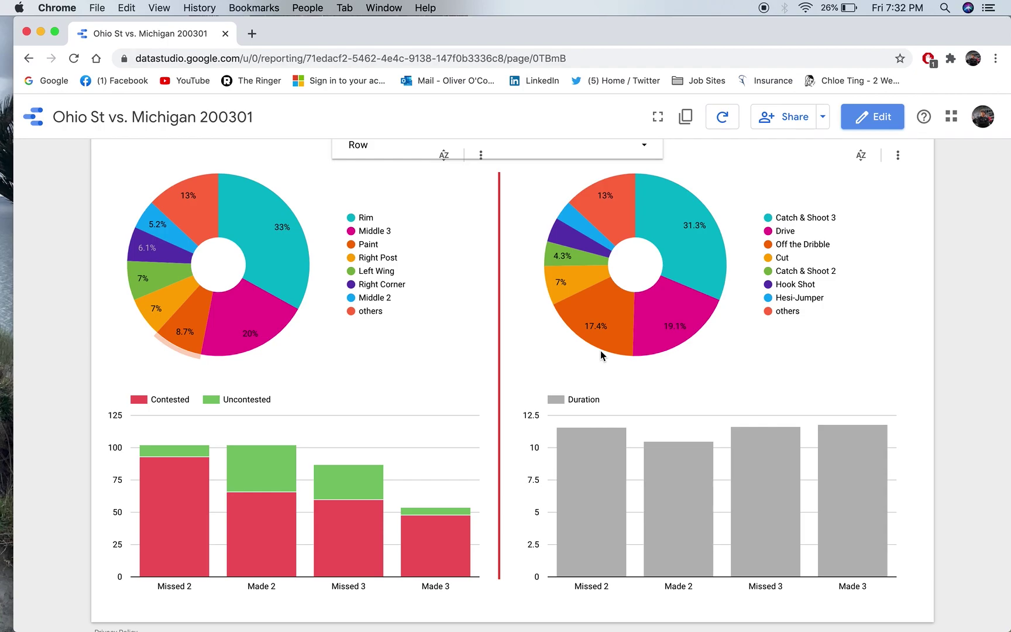
scroll(601, 355, up, 2)
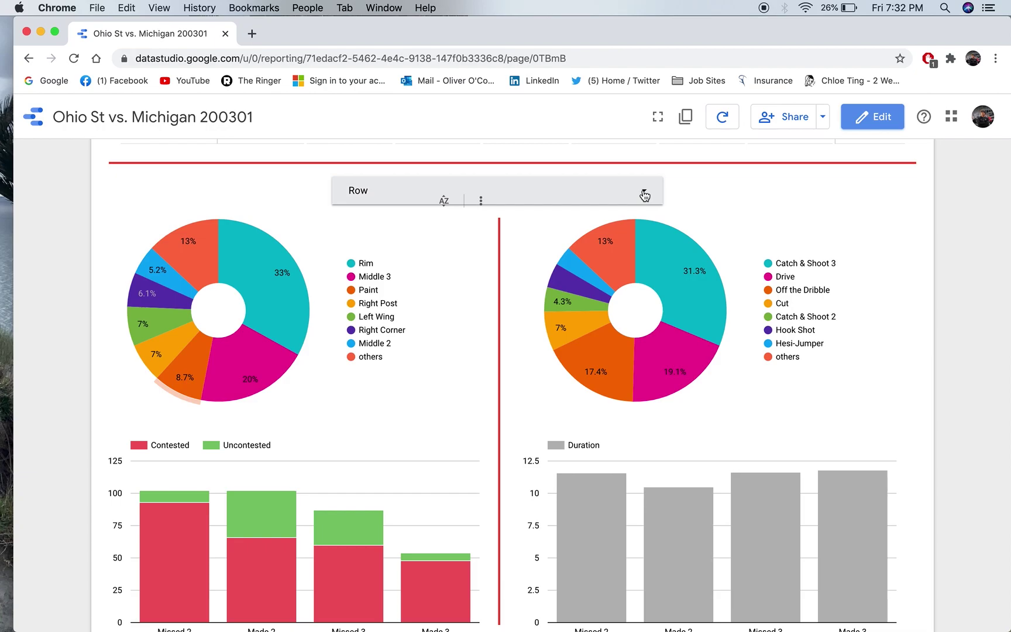
Step: Set the Row filter to Ohio St Offence and check the charts: Rim 34.5%, Drive 25.9%
click(645, 196)
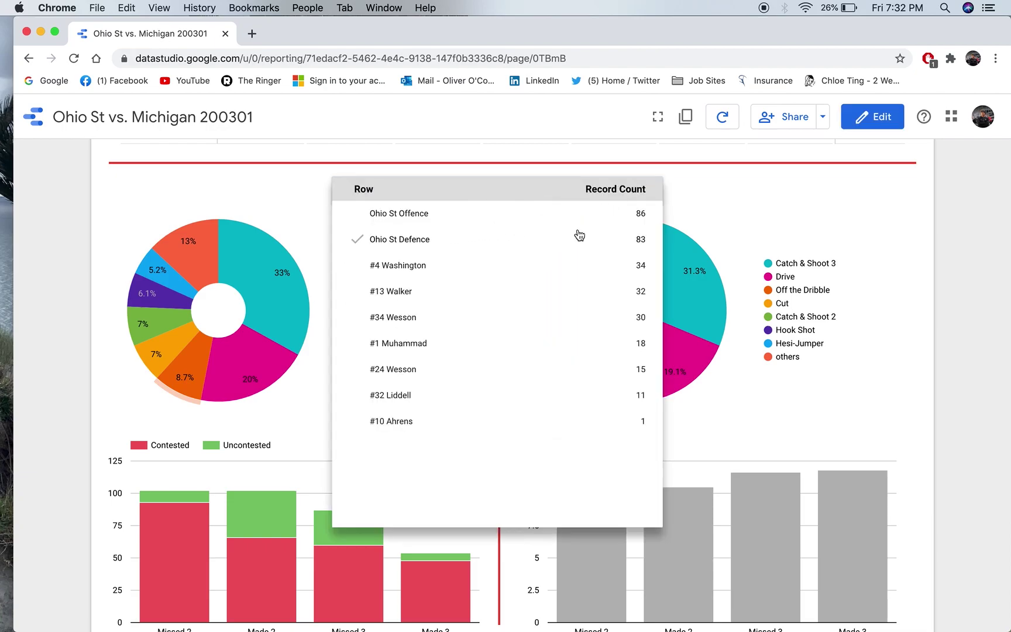
click(410, 218)
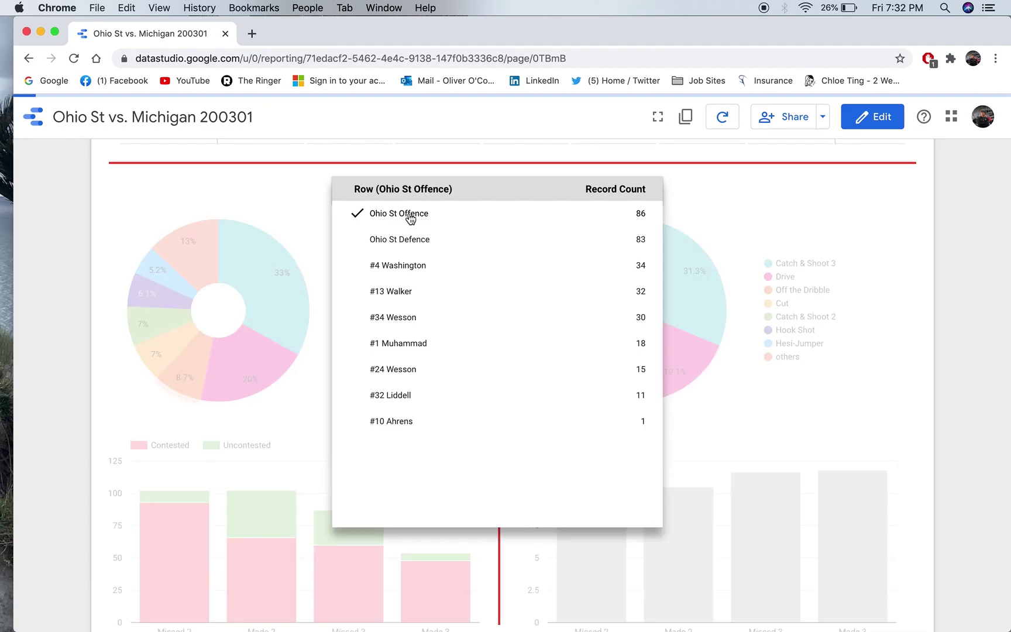
click(915, 233)
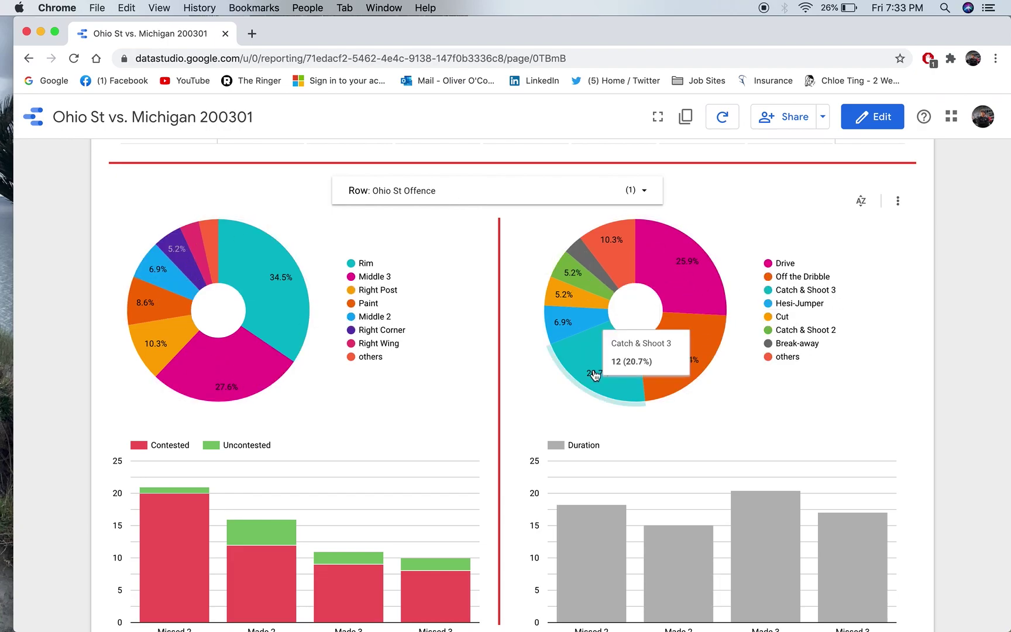
scroll(490, 381, down, 2)
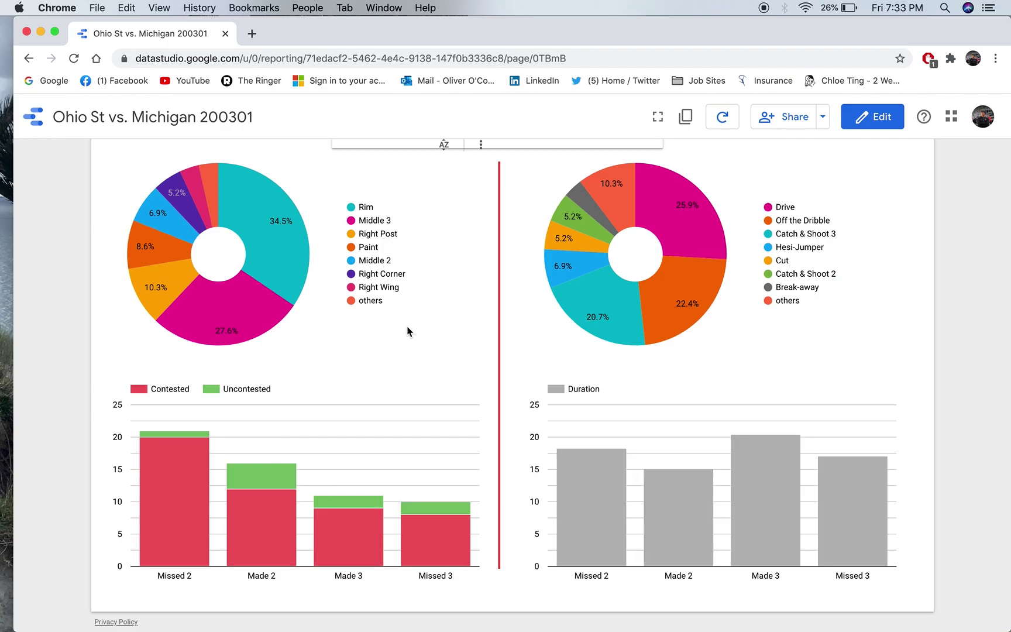
scroll(408, 331, up, 2)
scroll(409, 331, down, 2)
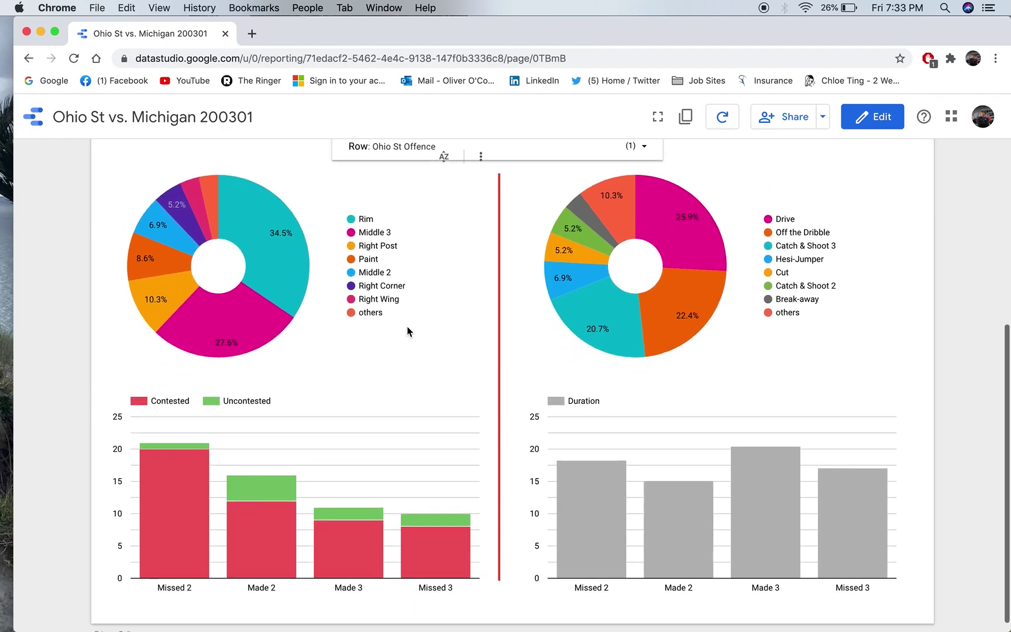
mouse_move(692, 264)
click(695, 258)
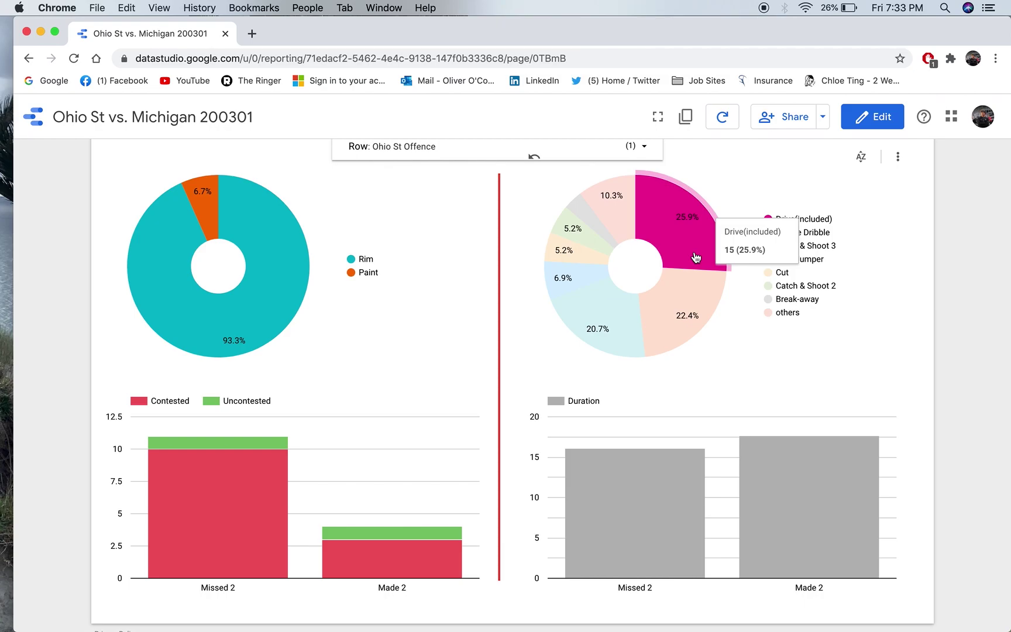
scroll(234, 351, up, 5)
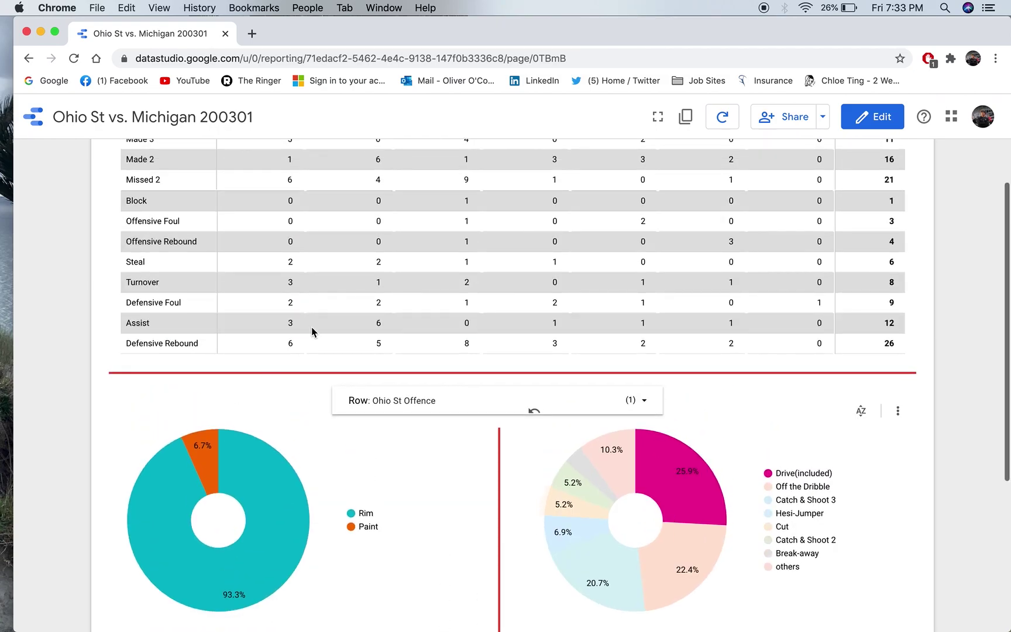
scroll(238, 431, down, 5)
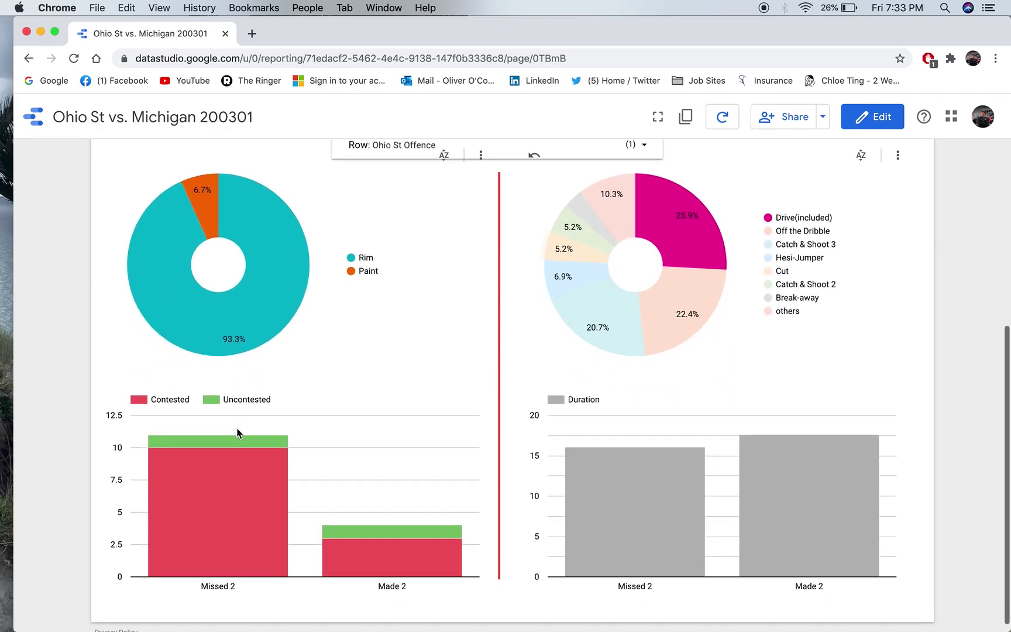
mouse_move(710, 243)
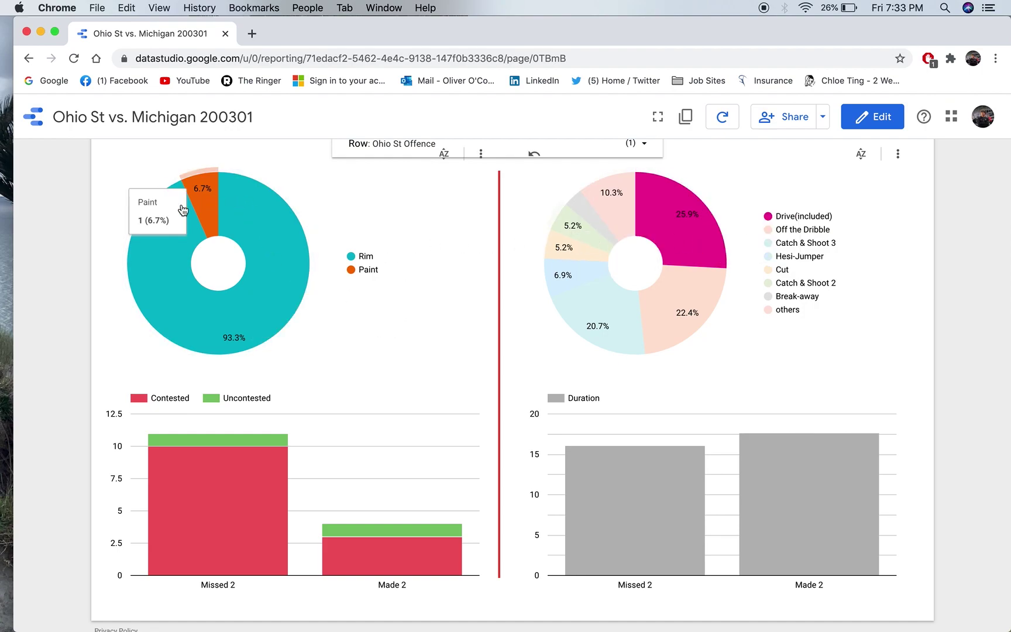
mouse_move(209, 202)
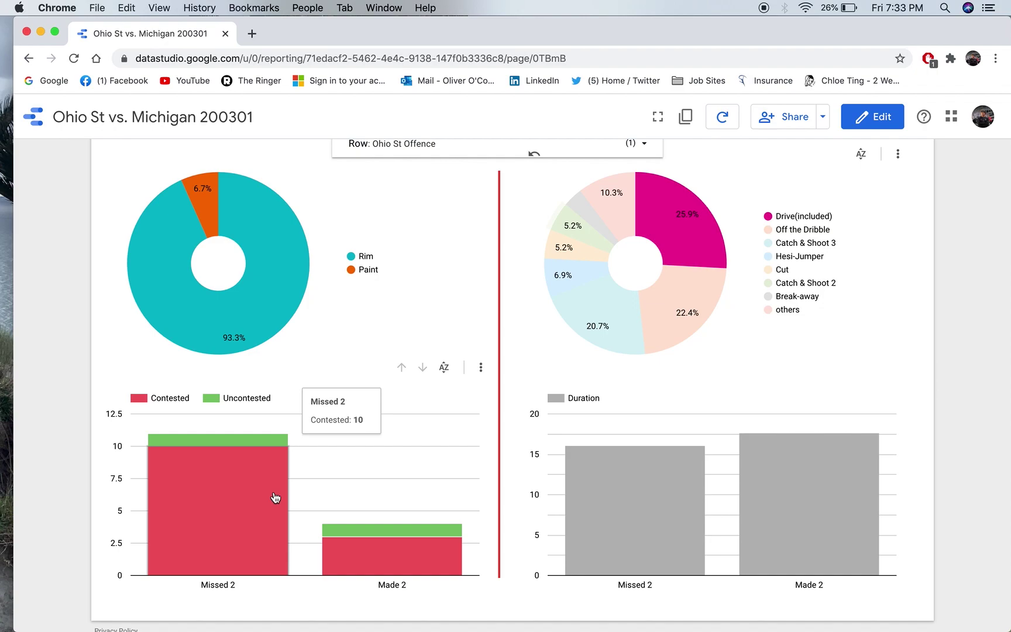
mouse_move(222, 490)
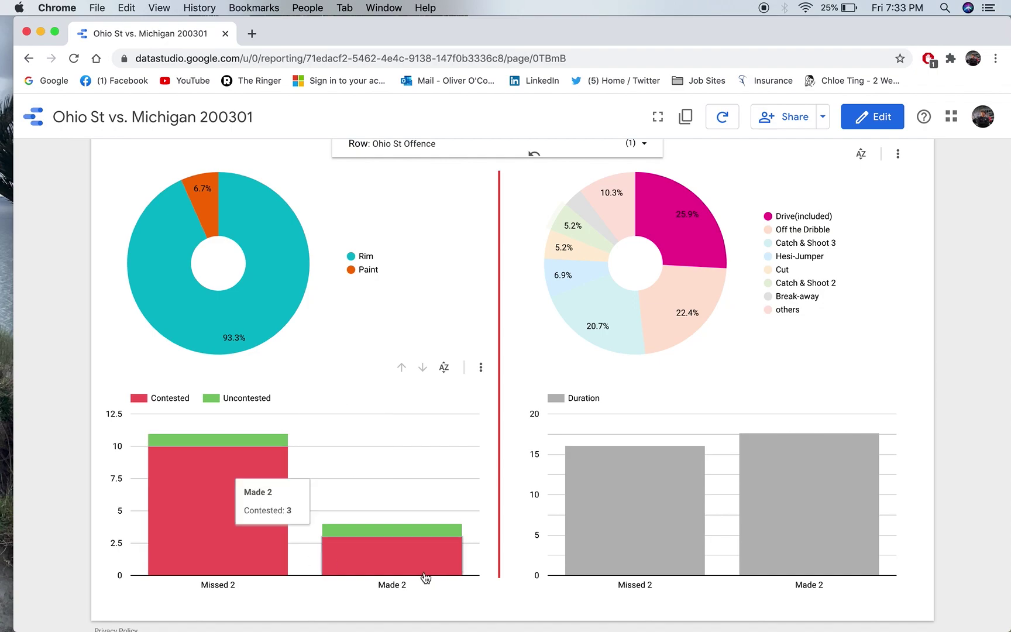
mouse_move(656, 545)
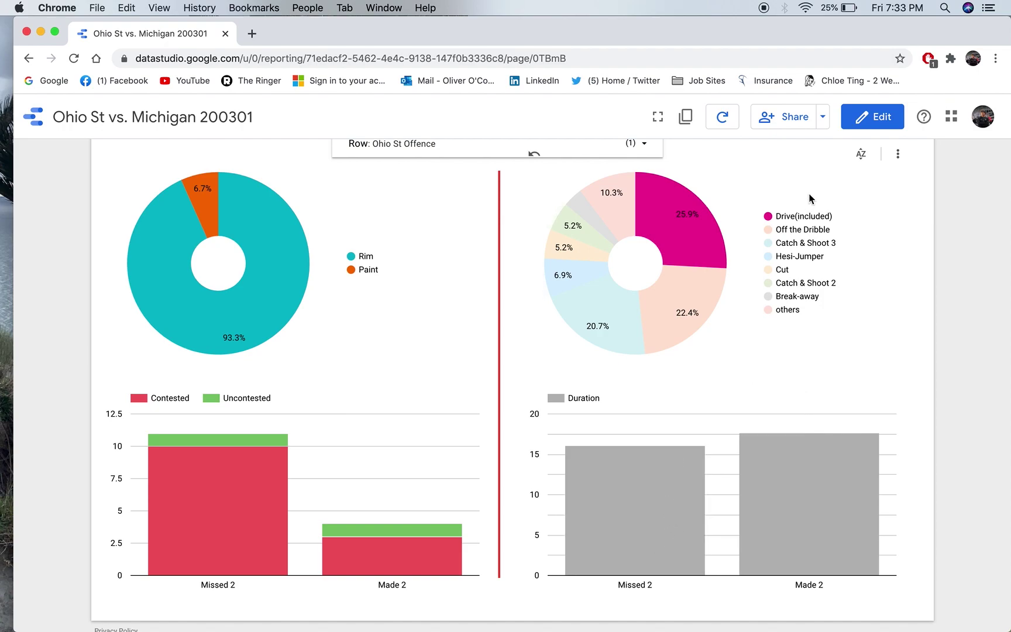
click(692, 251)
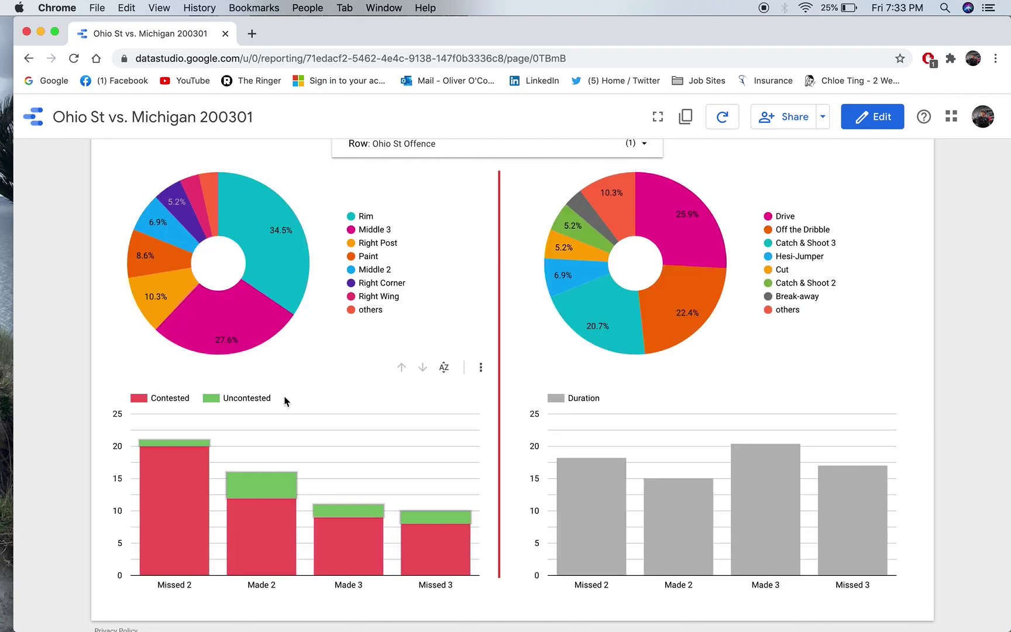
Step: Cross-filter the report to Rim shots, inspect the bar values, then clear the Rim filter
click(255, 263)
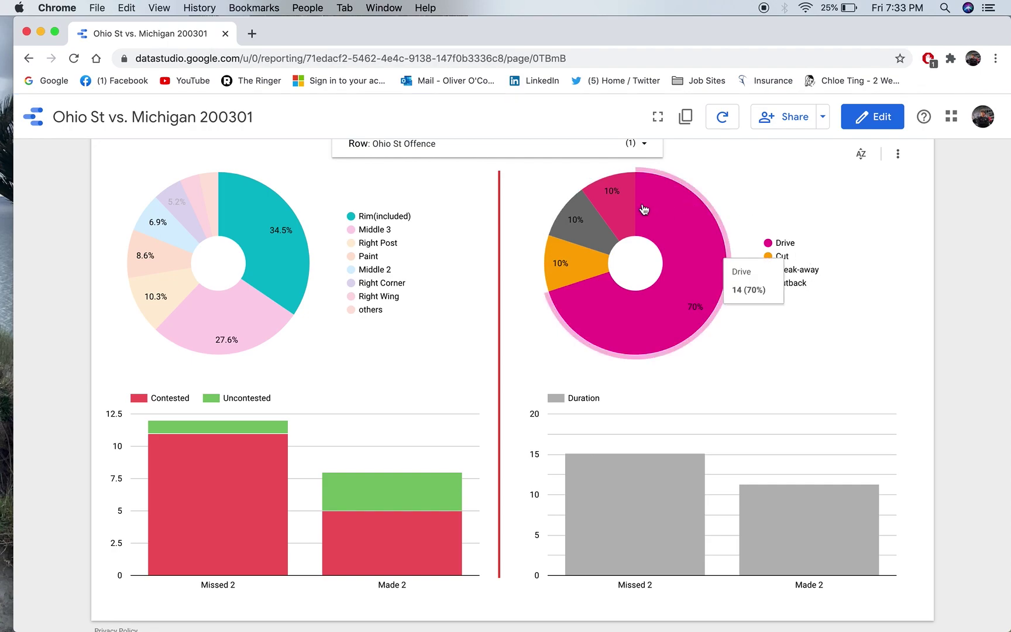
mouse_move(614, 320)
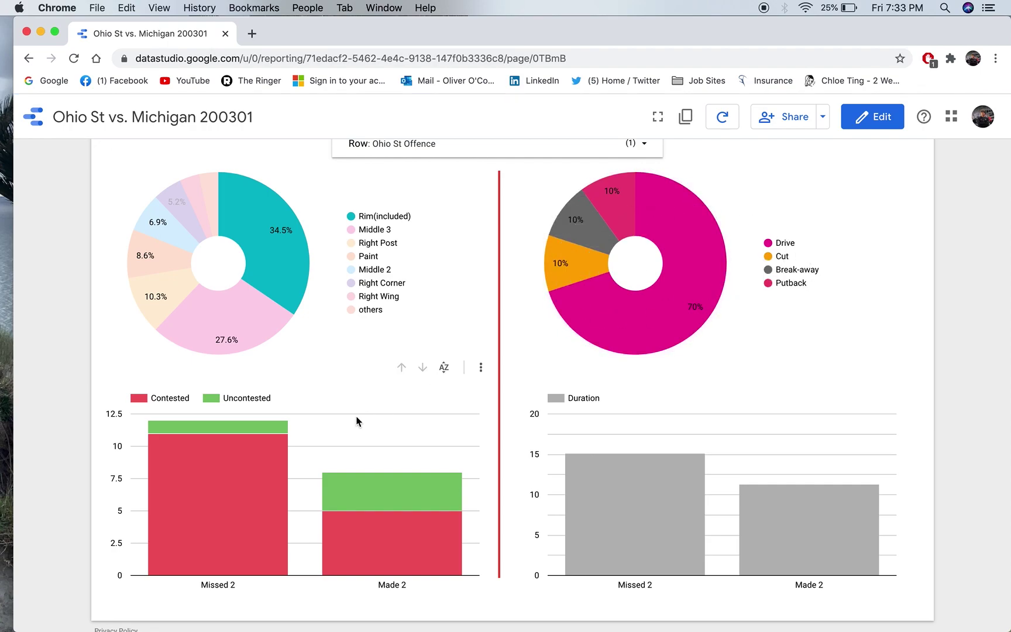
mouse_move(214, 487)
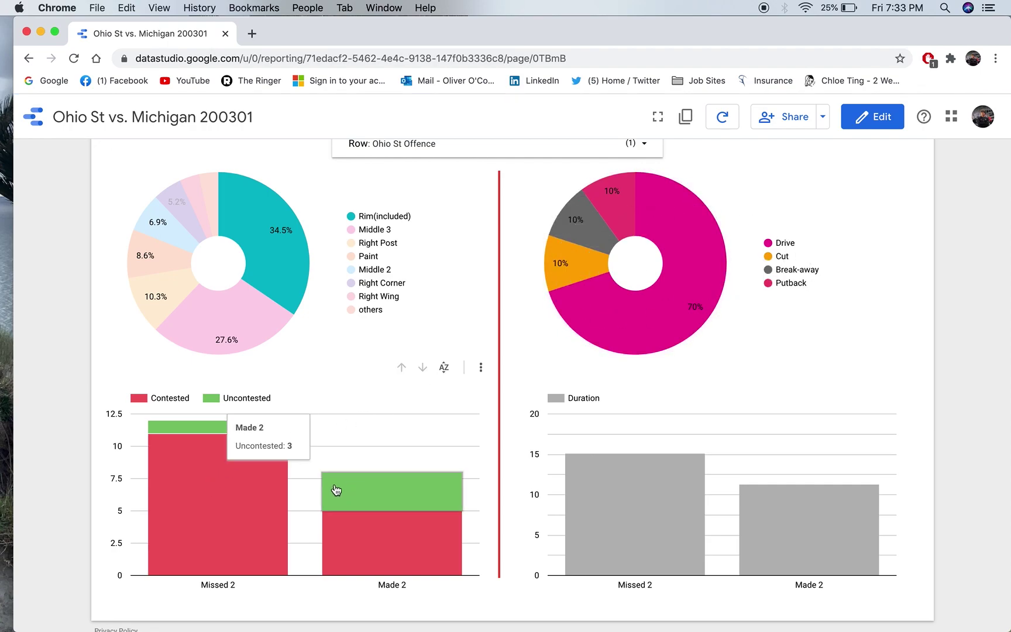
mouse_move(582, 520)
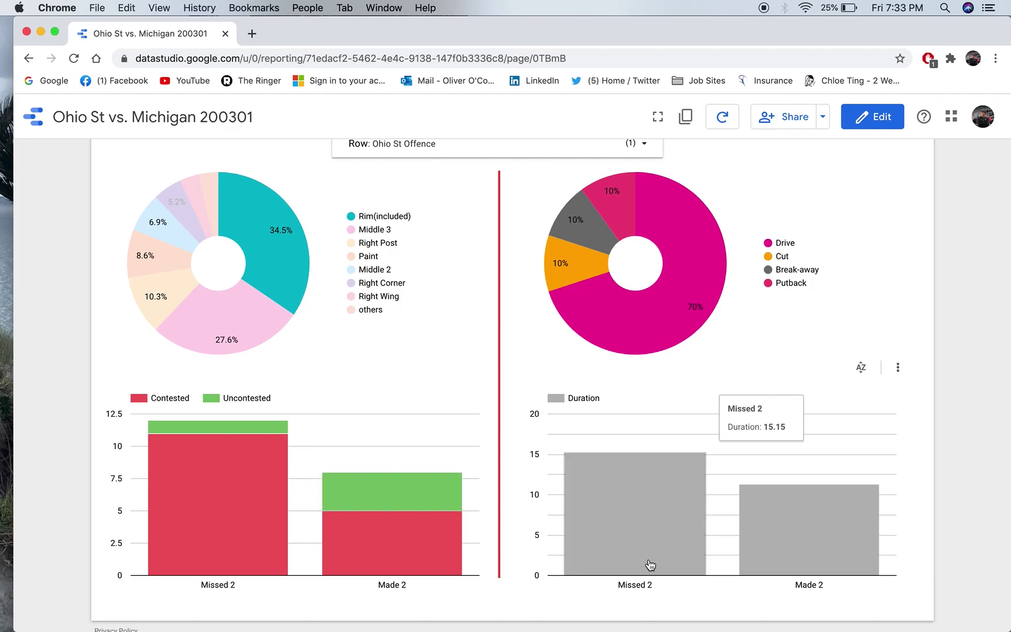
click(274, 278)
scroll(505, 192, up, 2)
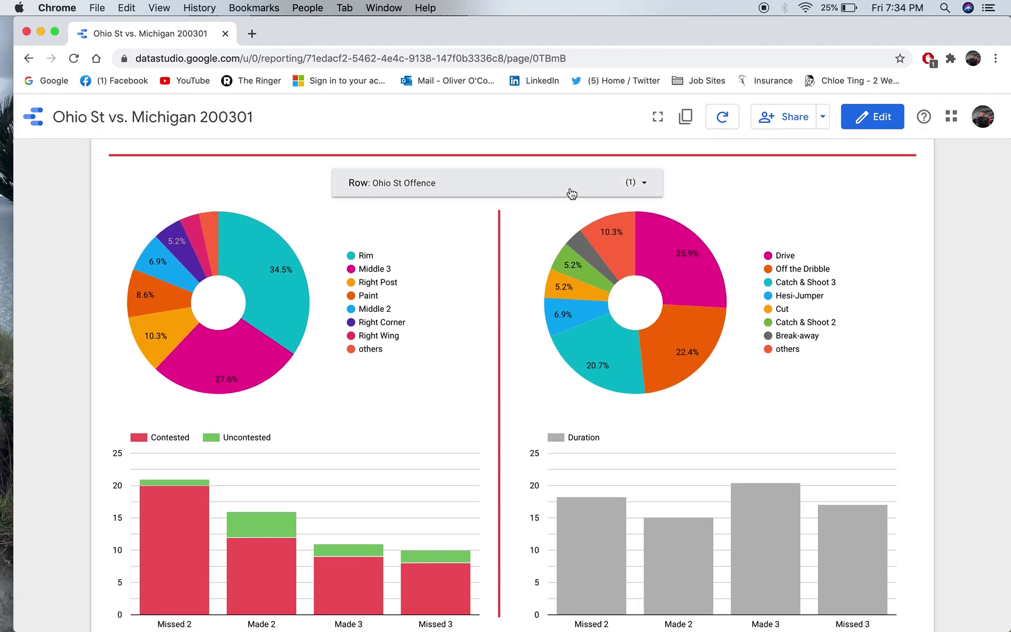
Step: Switch the Row filter to Ohio St Defence, then to #4 Washington
click(527, 198)
click(398, 231)
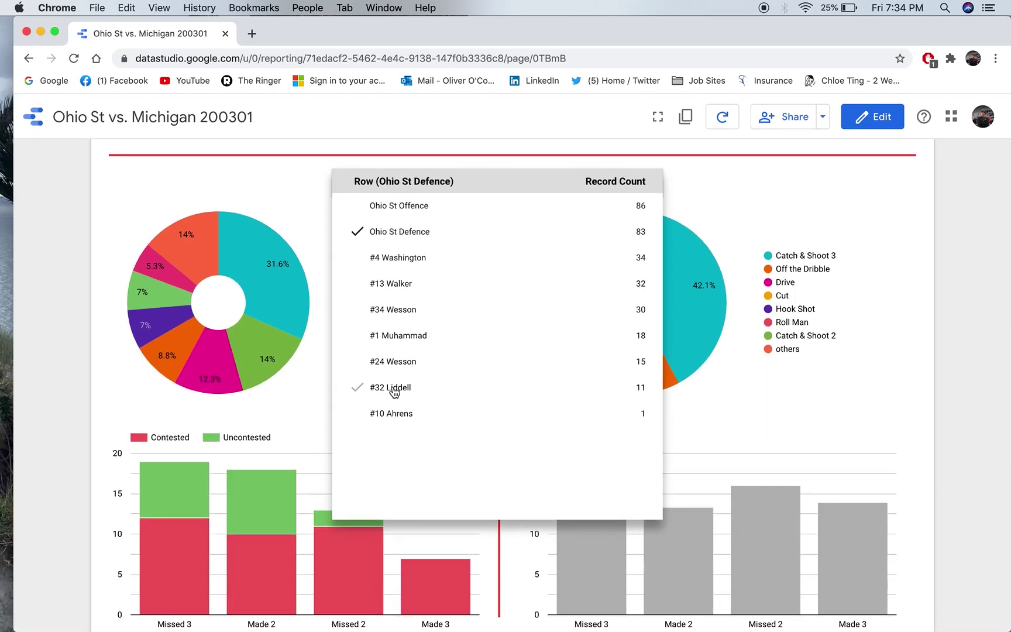
click(403, 259)
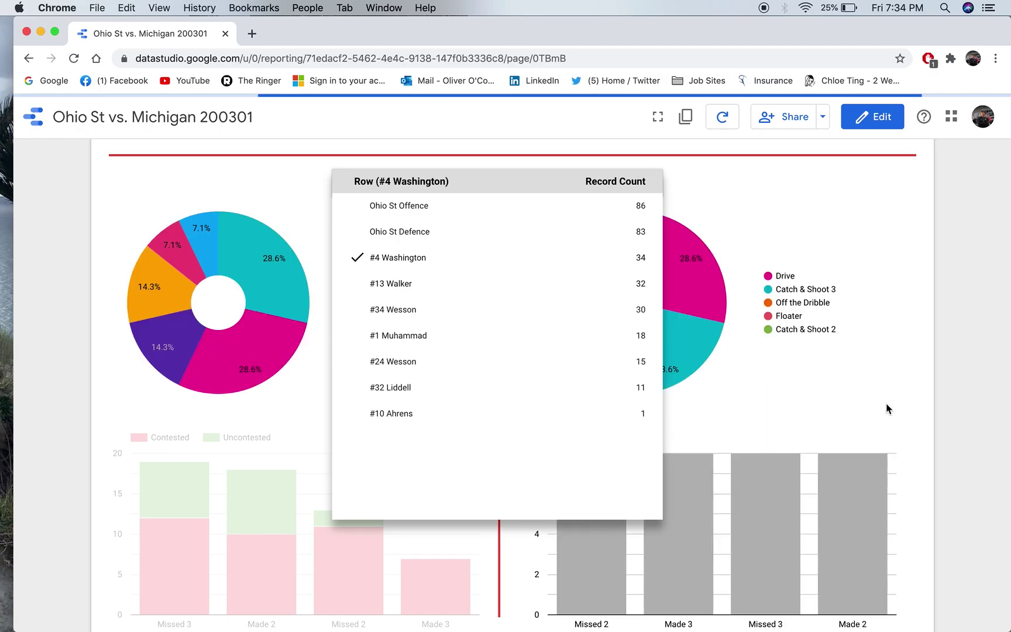
click(888, 409)
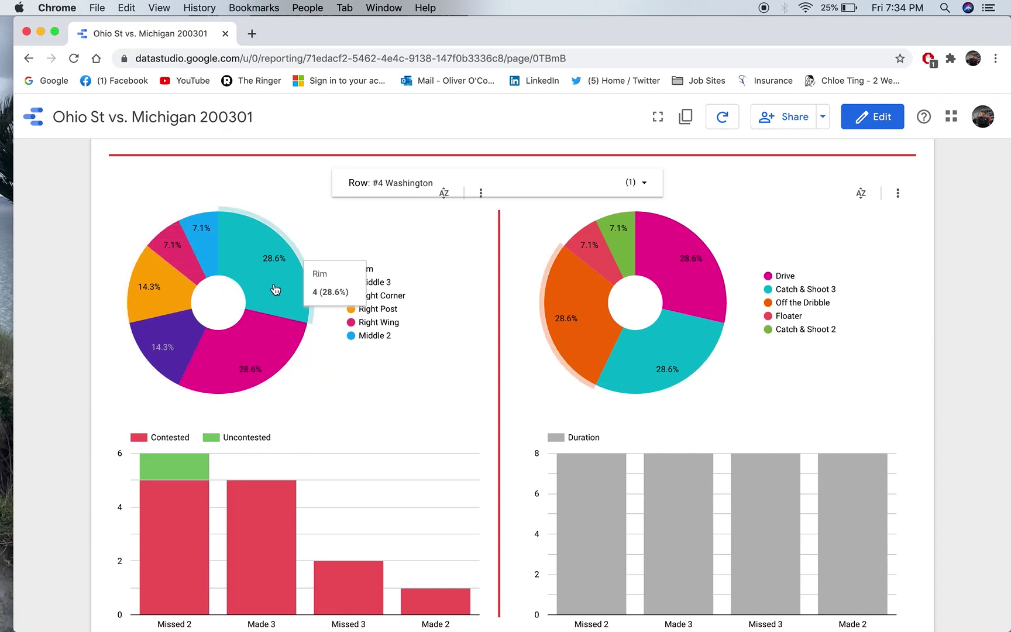
Step: Scroll through the #4 Washington charts to view them fully
scroll(289, 379, down, 2)
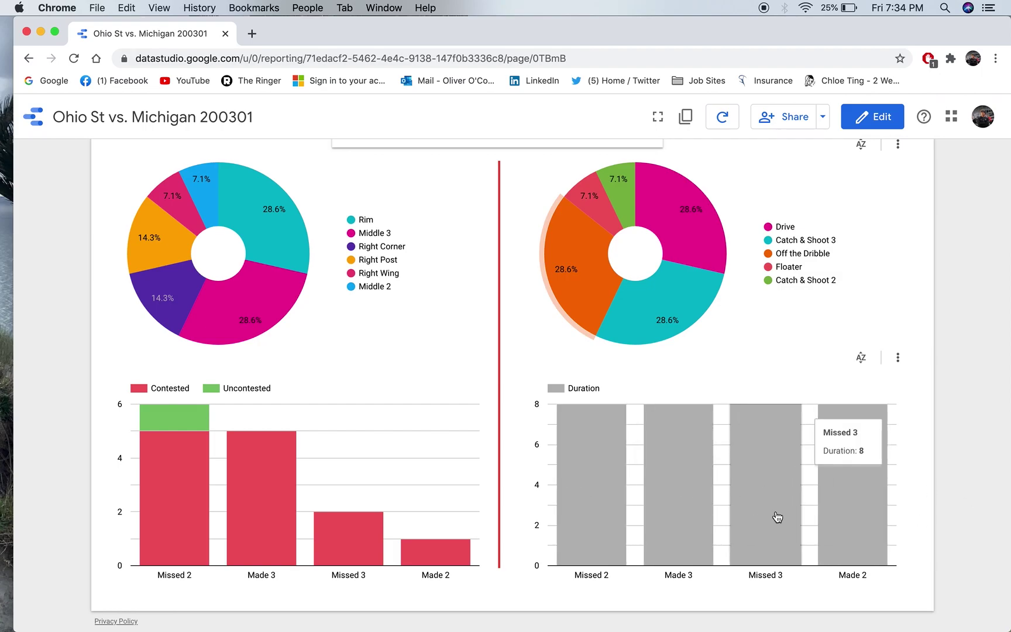
scroll(757, 337, up, 3)
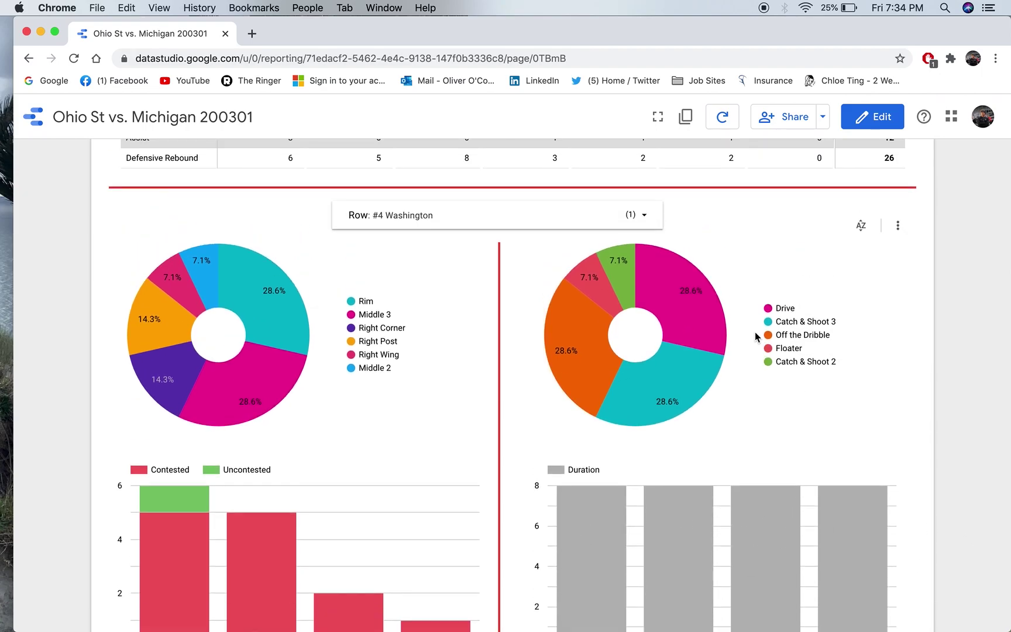
scroll(756, 336, right, 3)
Step: Glance at the Sportscode timeline, then cross-filter the report to Catch & Shoot 3 shots
key(super+Tab)
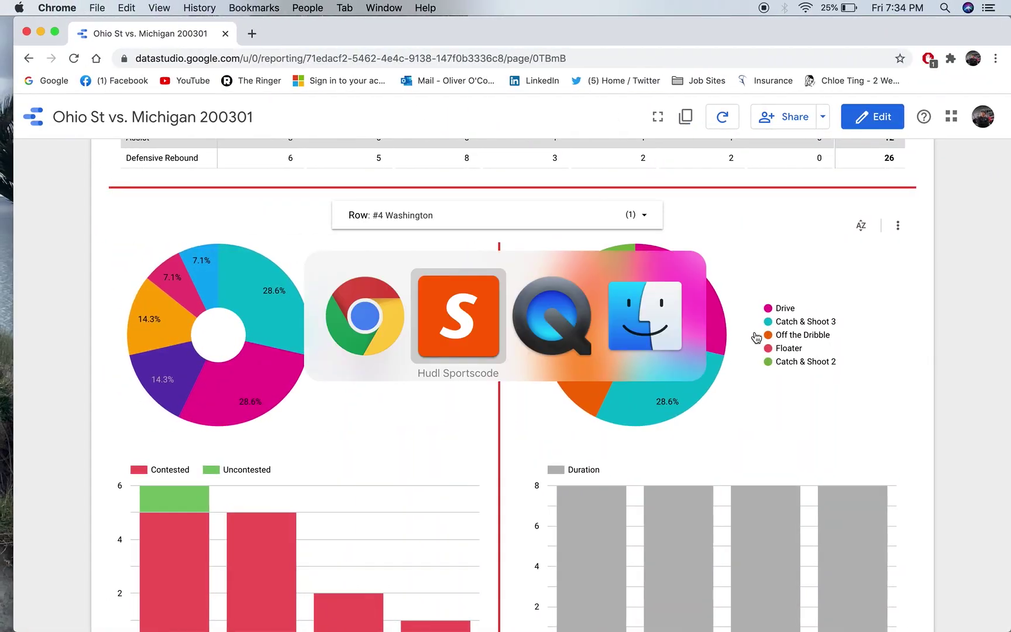
scroll(387, 527, down, 1)
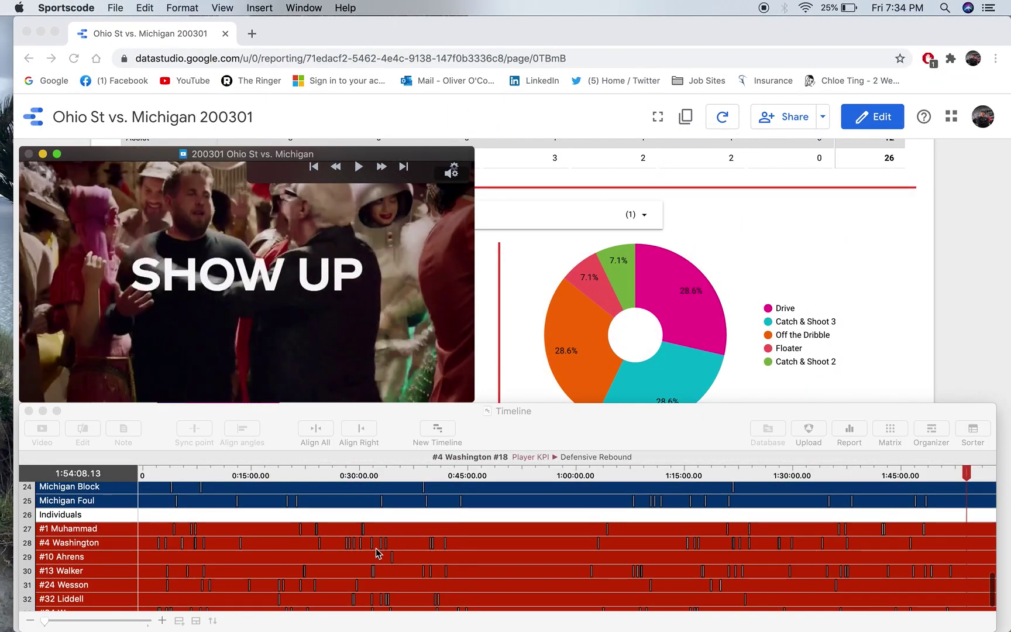
click(542, 302)
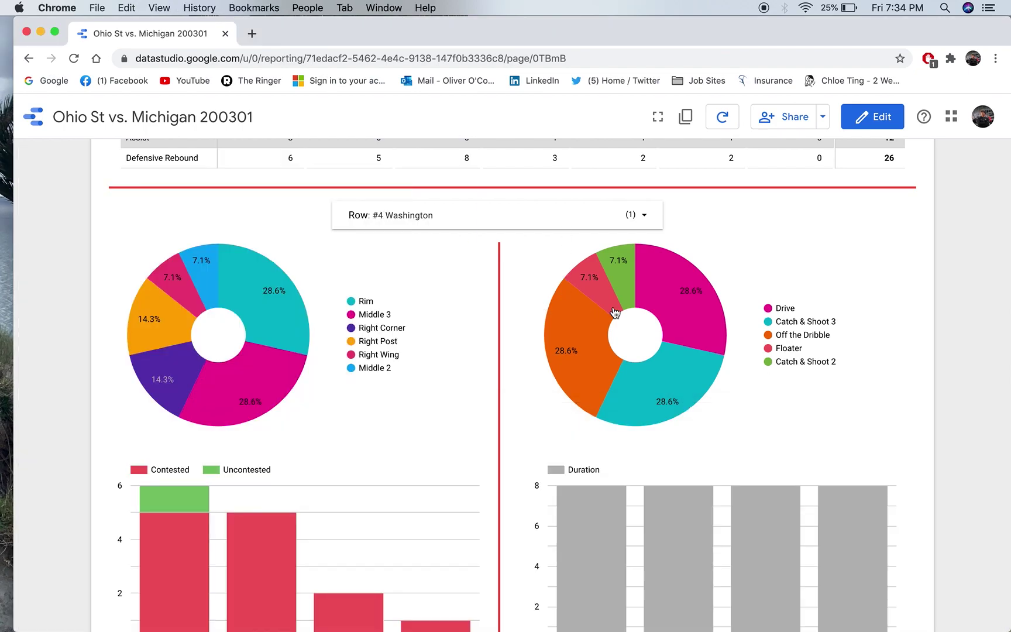
click(683, 391)
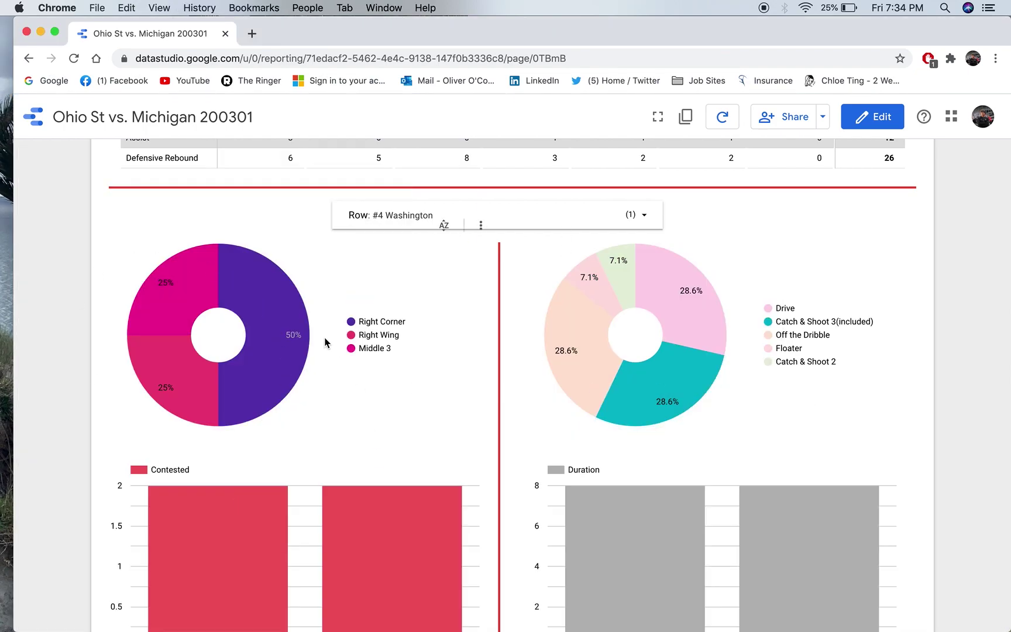
scroll(326, 343, down, 3)
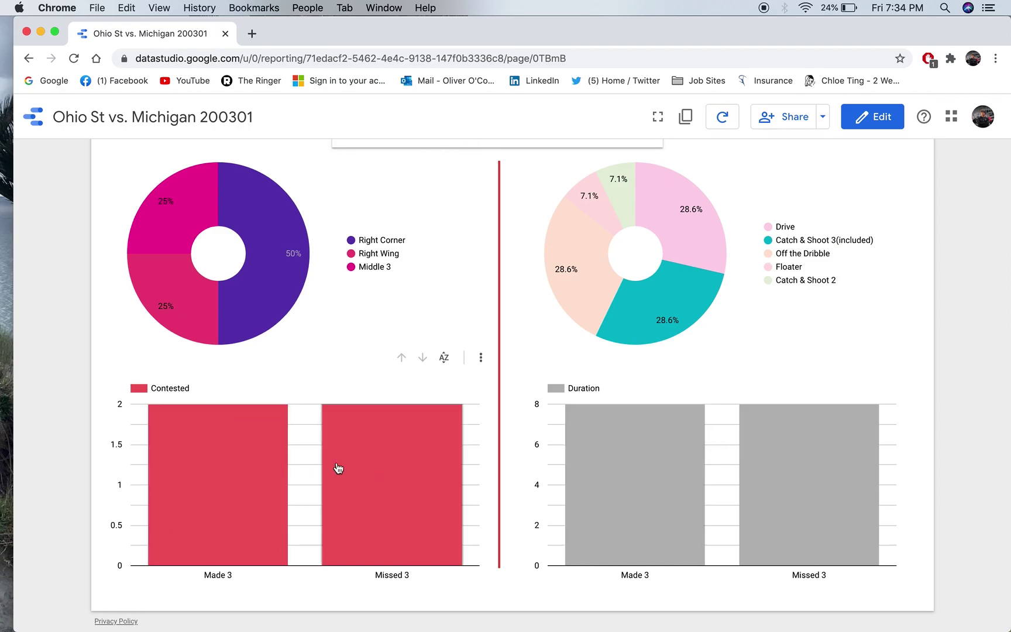
scroll(517, 337, up, 4)
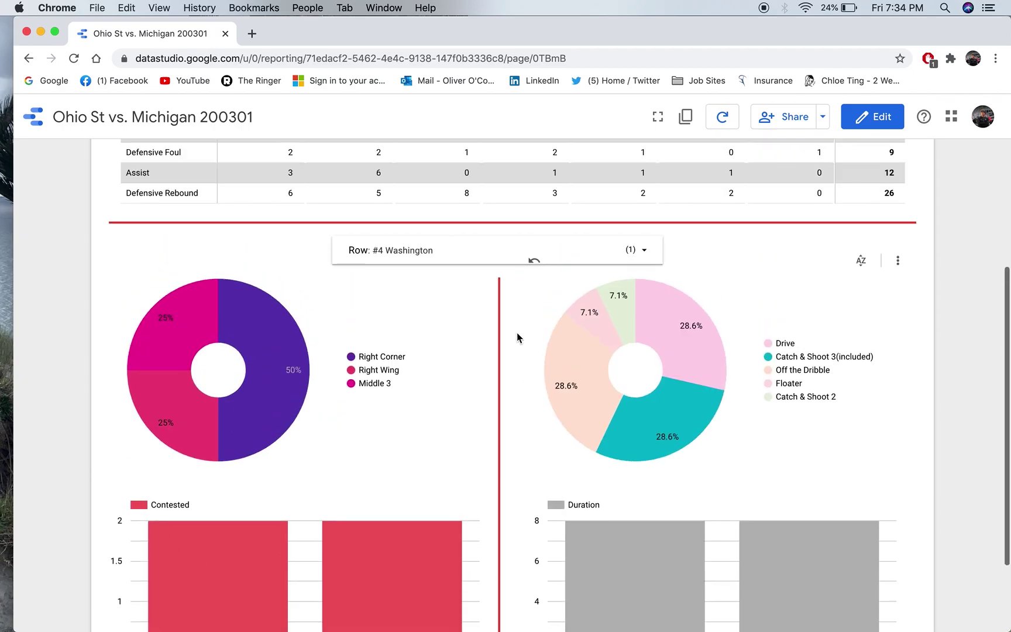
scroll(517, 335, up, 1)
click(688, 428)
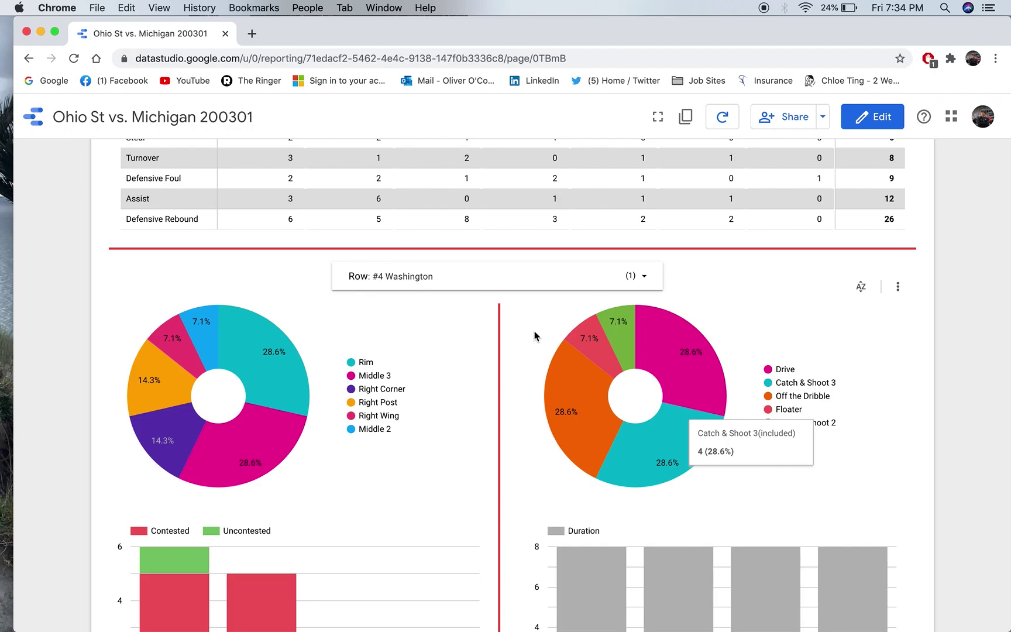
scroll(535, 336, down, 5)
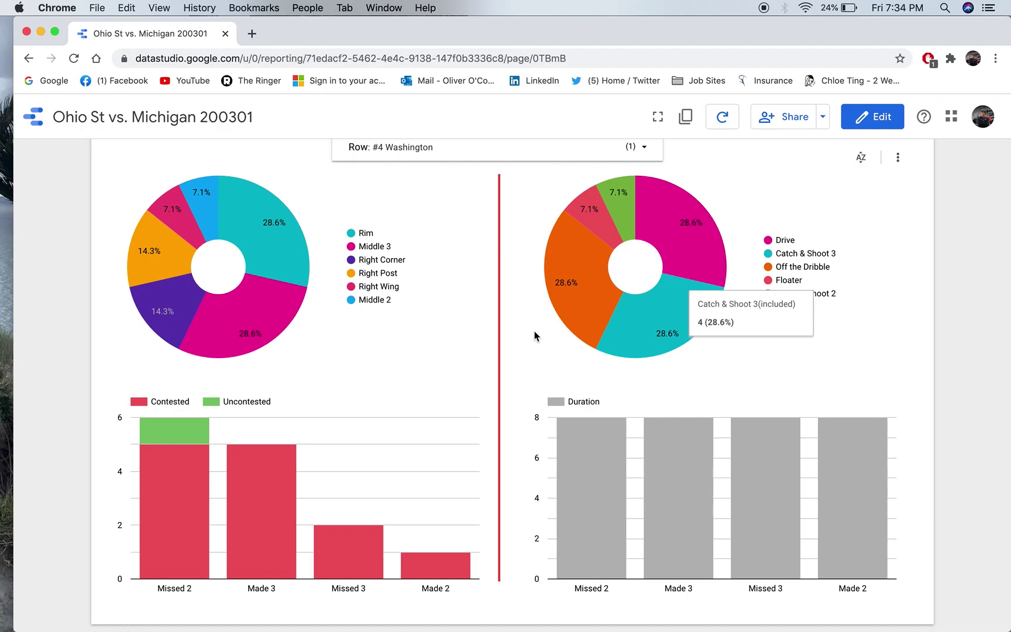
scroll(534, 336, up, 1)
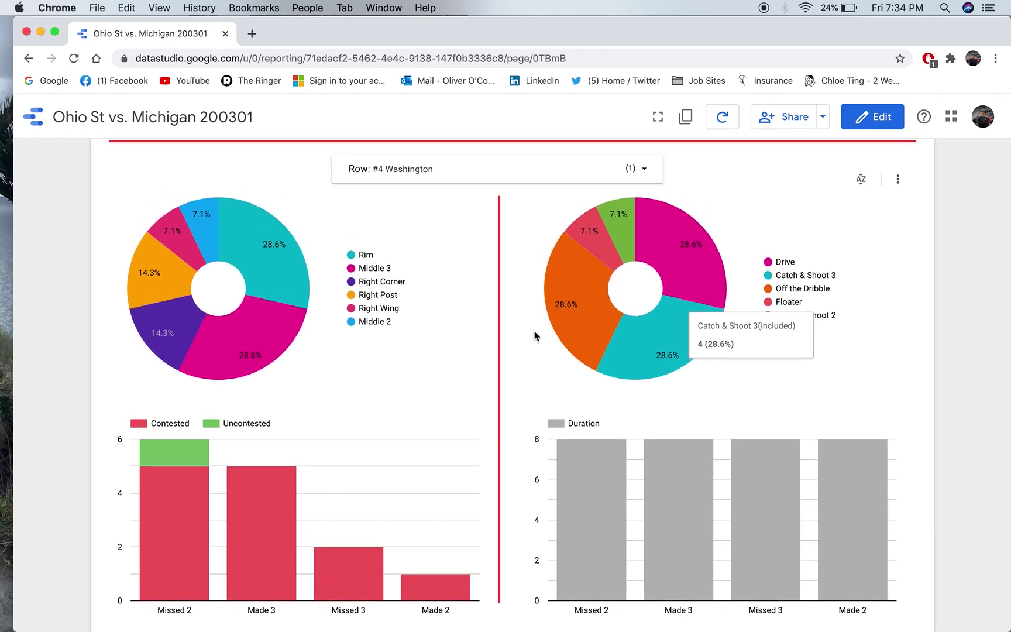